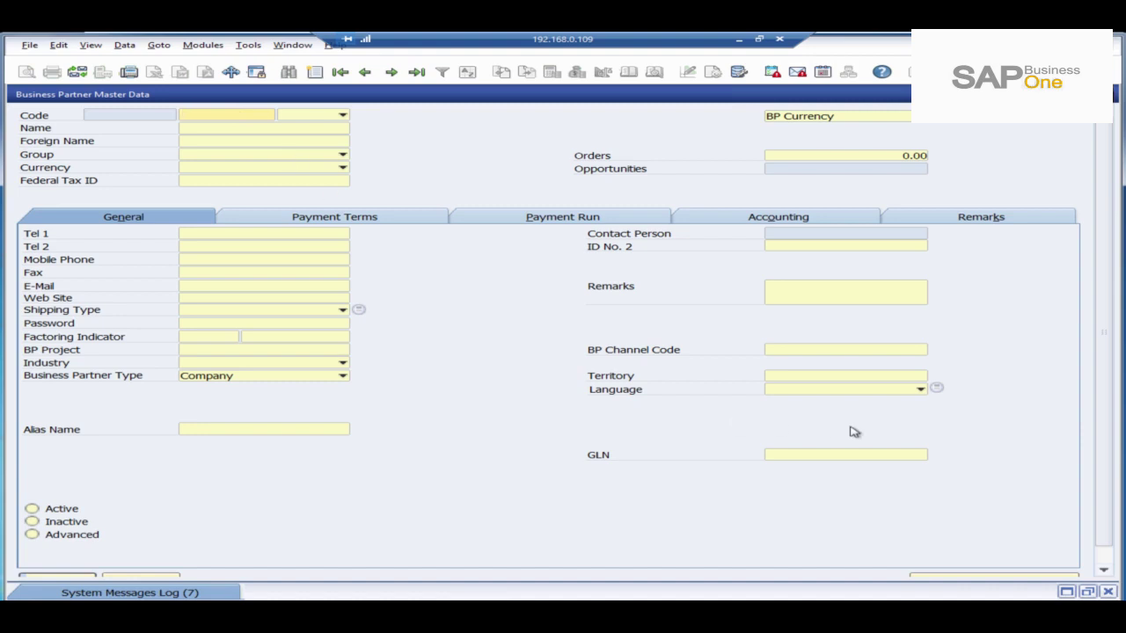
# Search the business partners with a * wildcard code to review the codes already in use, and close the list without choosing one
pyautogui.hotkey('ctrl', 'a')
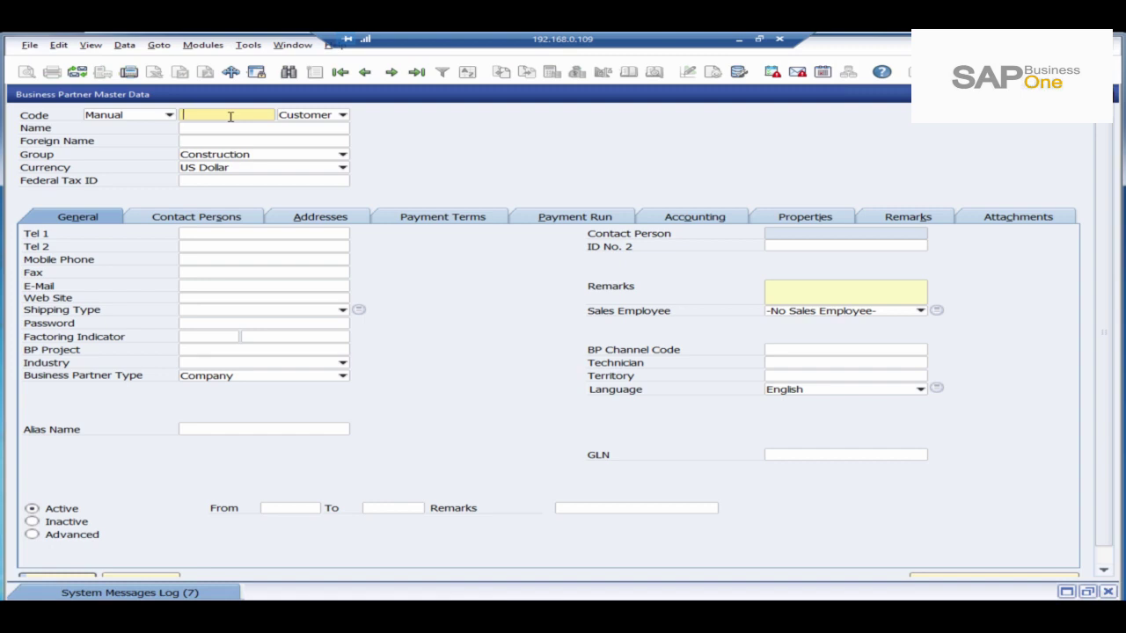
pyautogui.hotkey('ctrl', 'f')
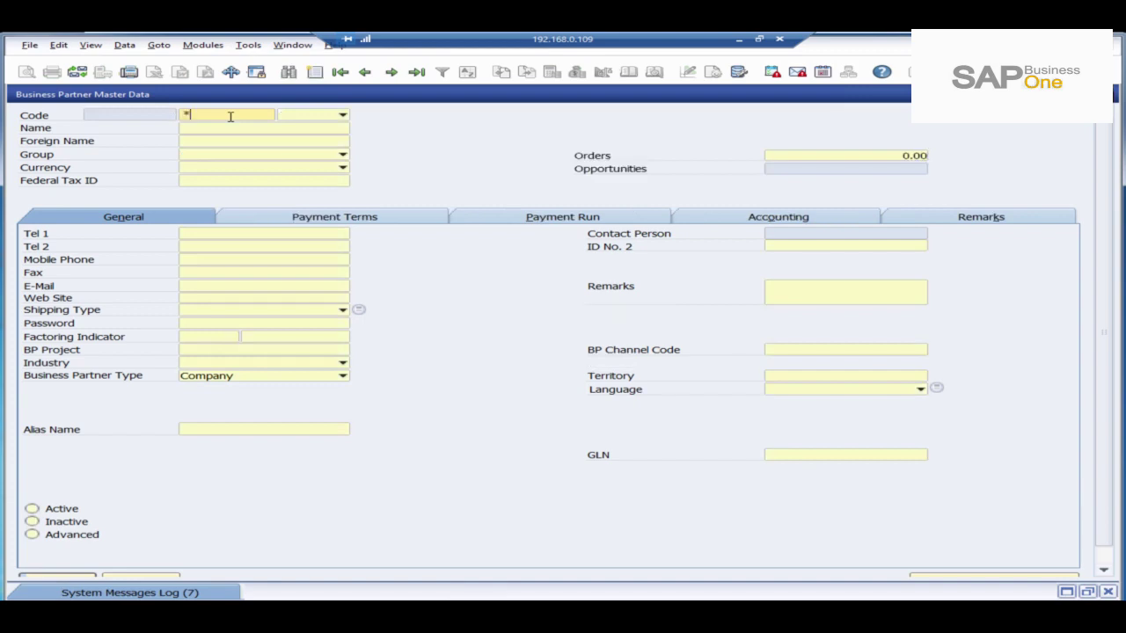
pyautogui.write('*')
pyautogui.press('Return')
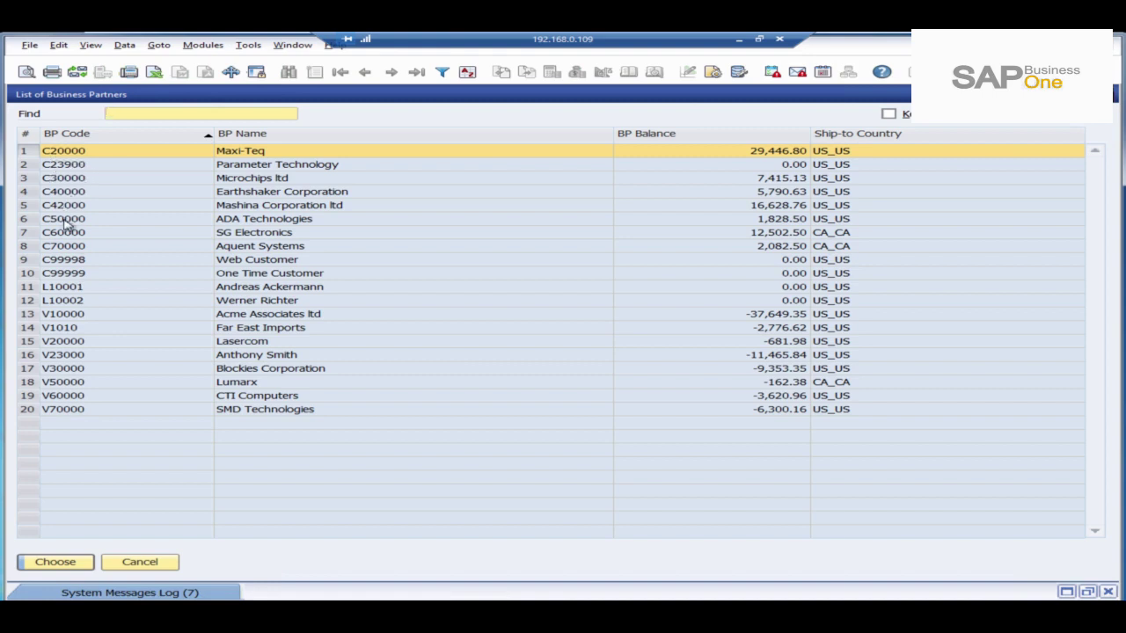
pyautogui.click(69, 250)
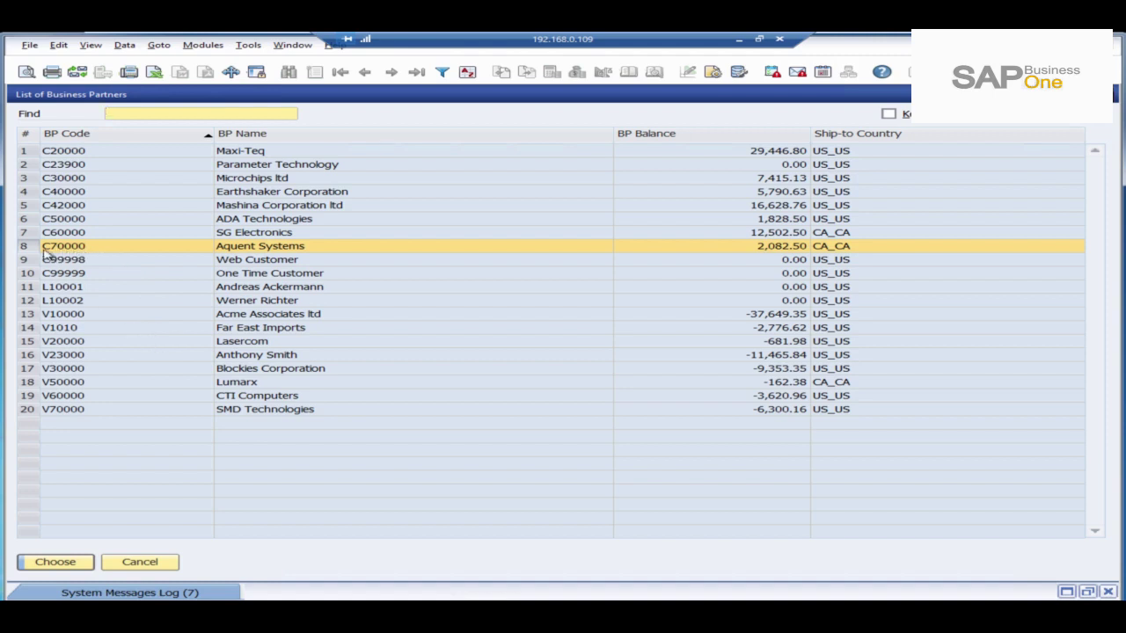
pyautogui.click(169, 557)
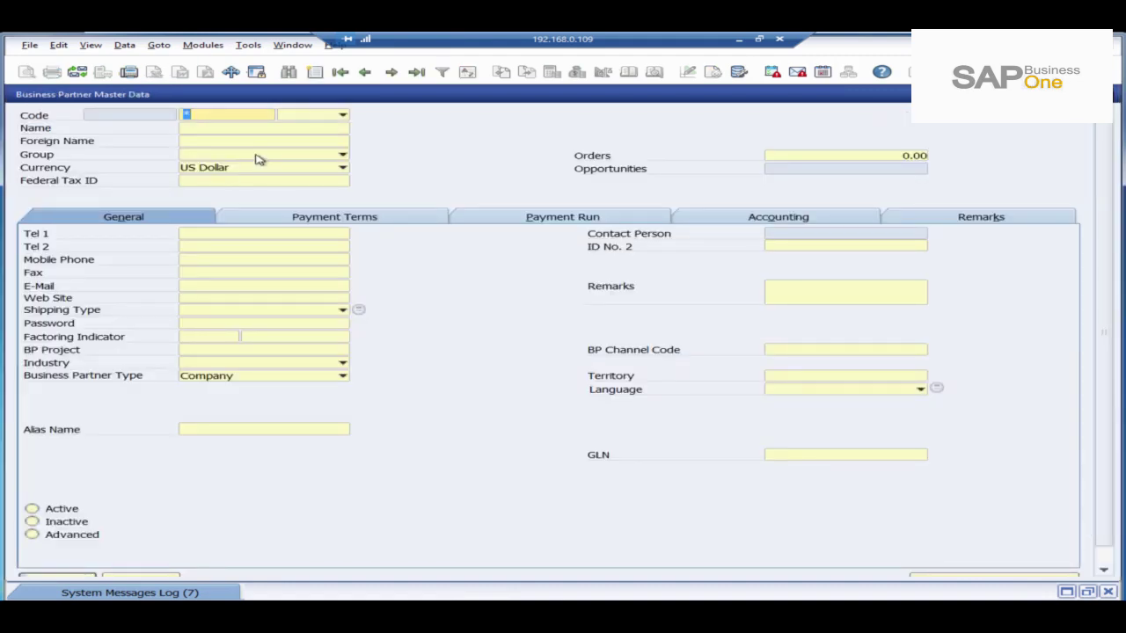
# Start a new business partner record of type Customer and enter the customer code and the customer's name
pyautogui.hotkey('ctrl', 'a')
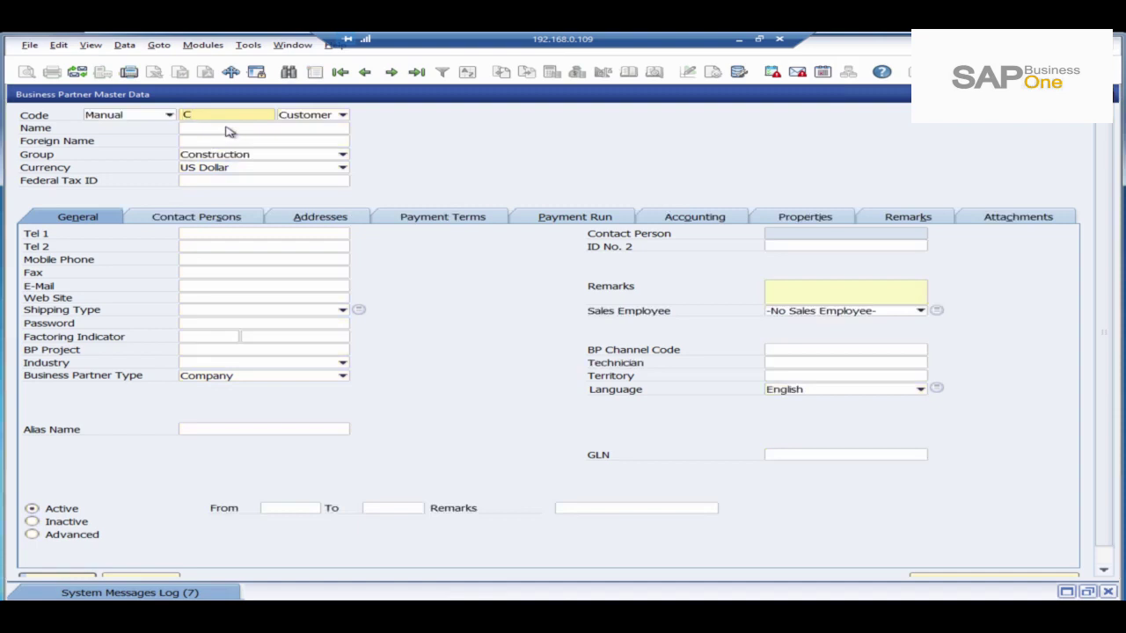
pyautogui.press('Tab')
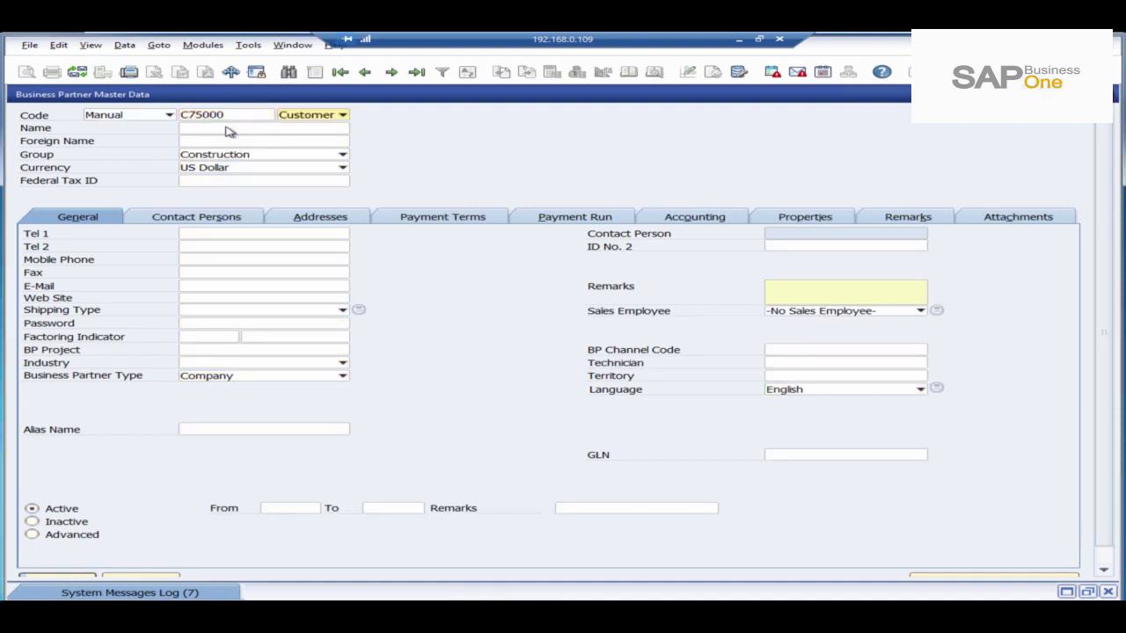
pyautogui.click(335, 116)
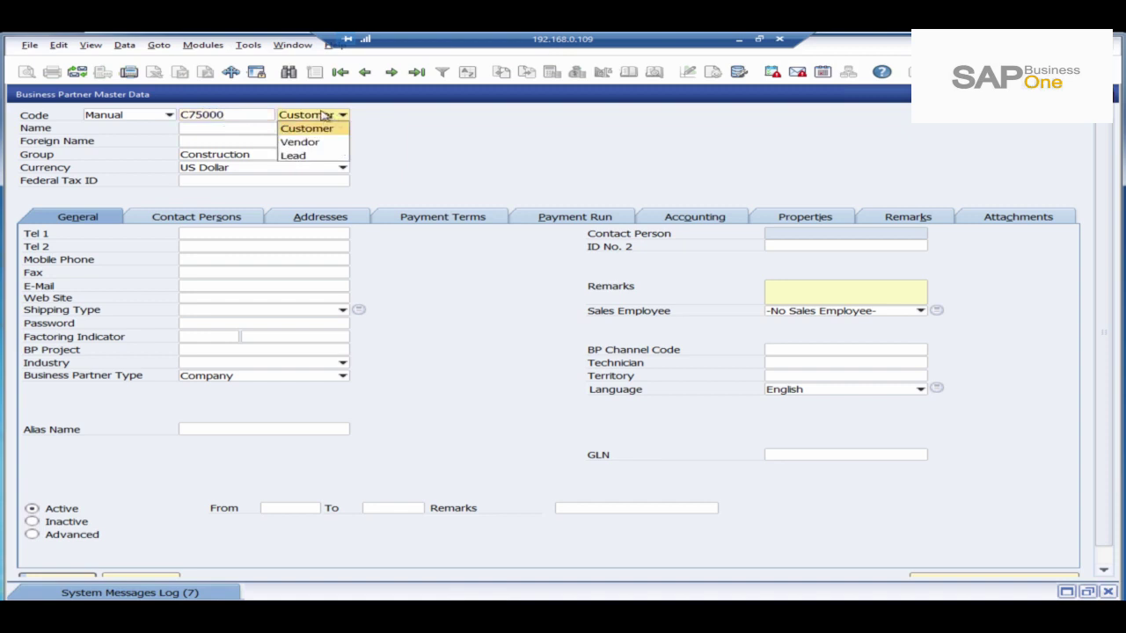
pyautogui.click(471, 129)
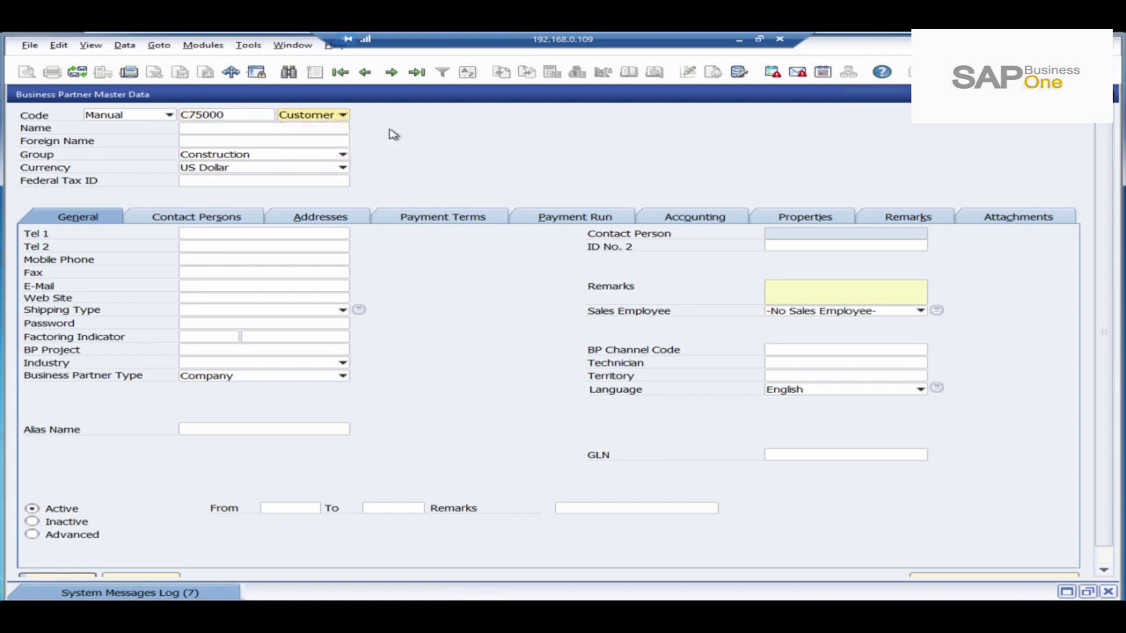
pyautogui.click(286, 130)
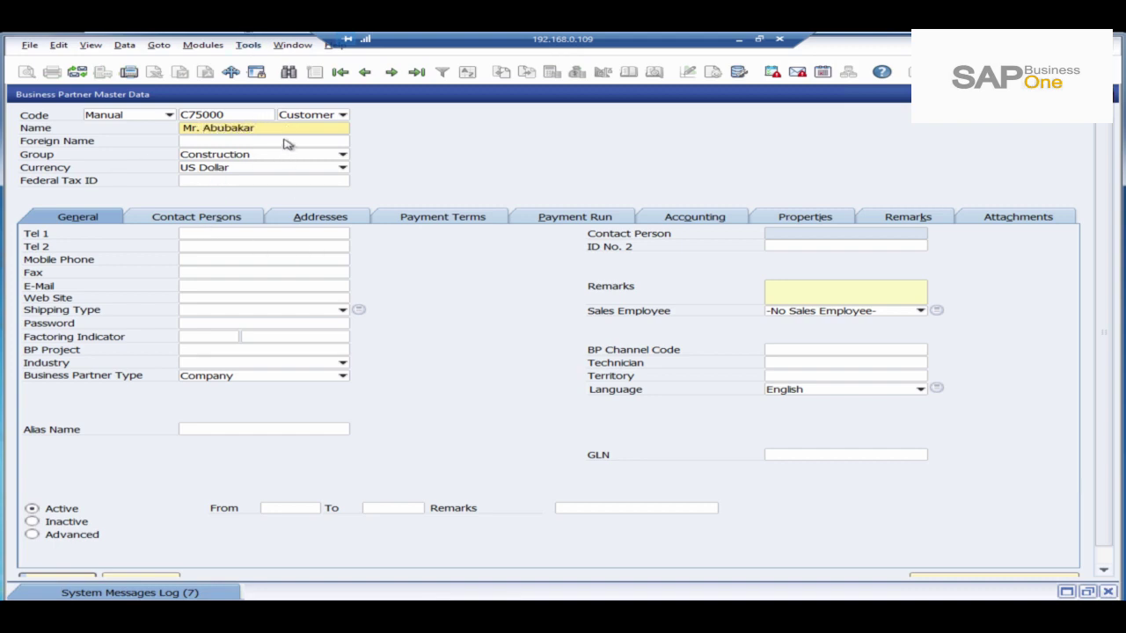
pyautogui.click(249, 139)
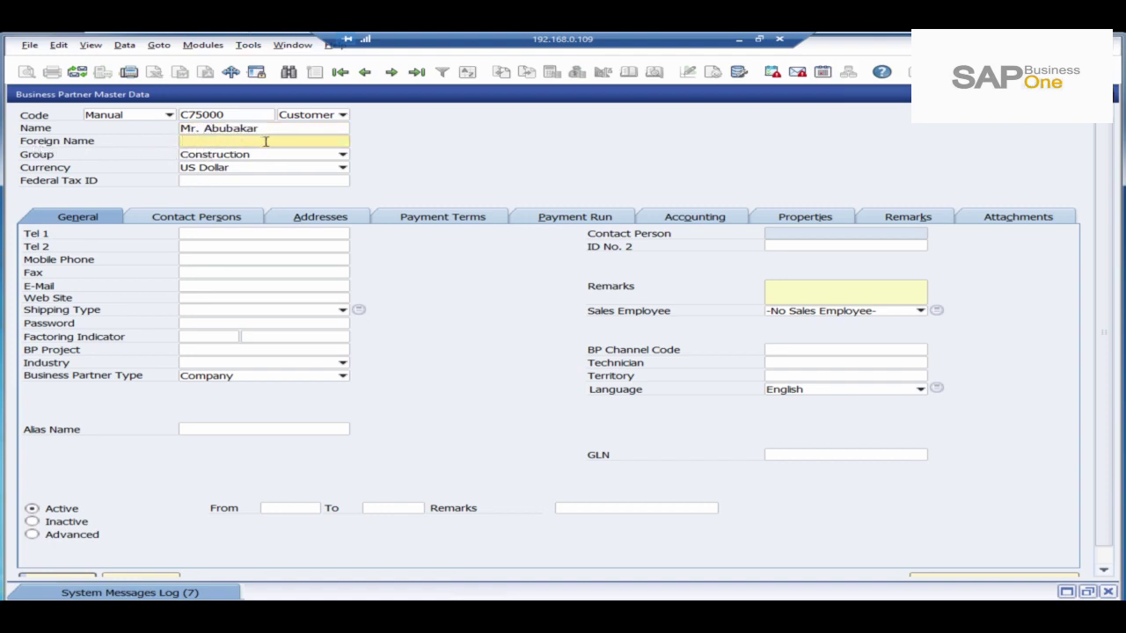
# Examine the groups available for the new customer, from Construction to Small Accounts, including the option to define a new one
pyautogui.click(300, 158)
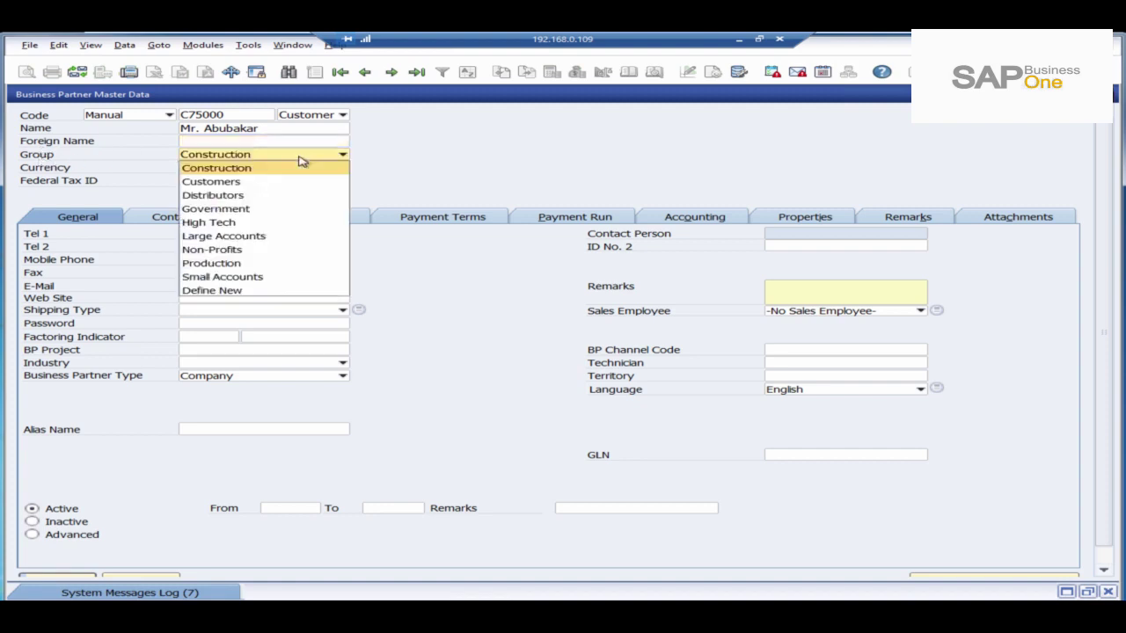
pyautogui.press('Down')
pyautogui.press('Down')
pyautogui.press('Down')
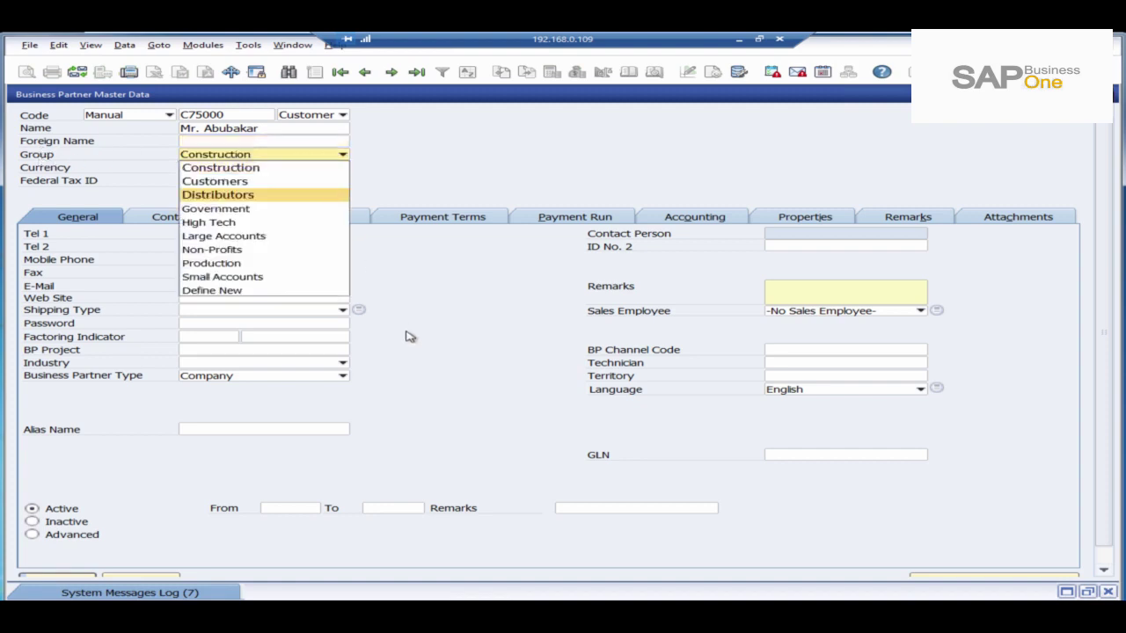
pyautogui.press('Escape')
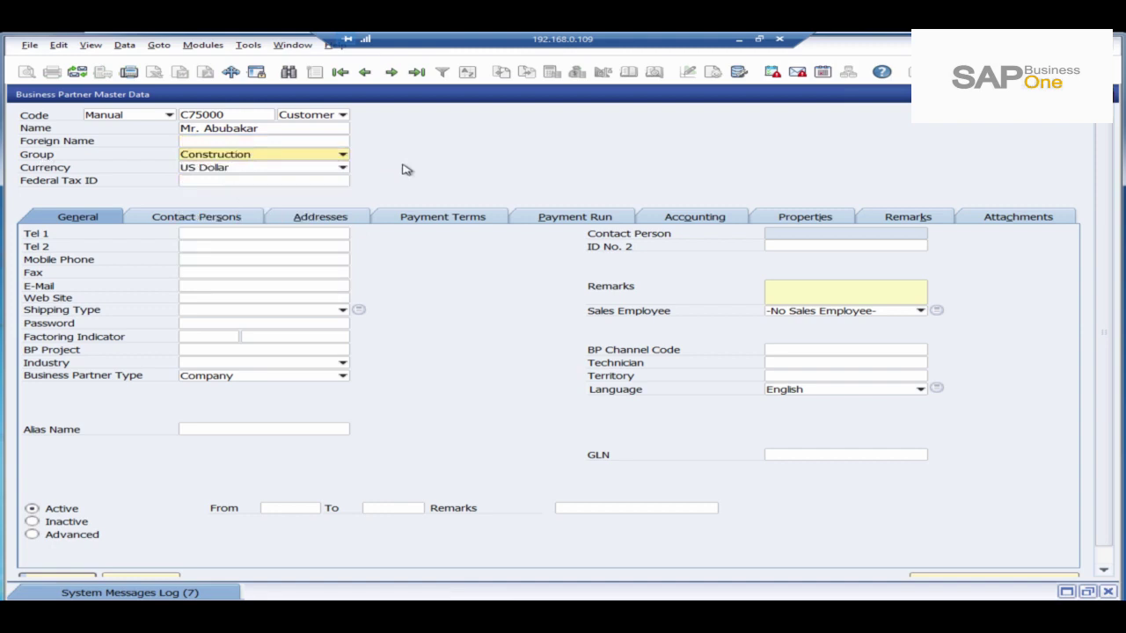
pyautogui.click(341, 155)
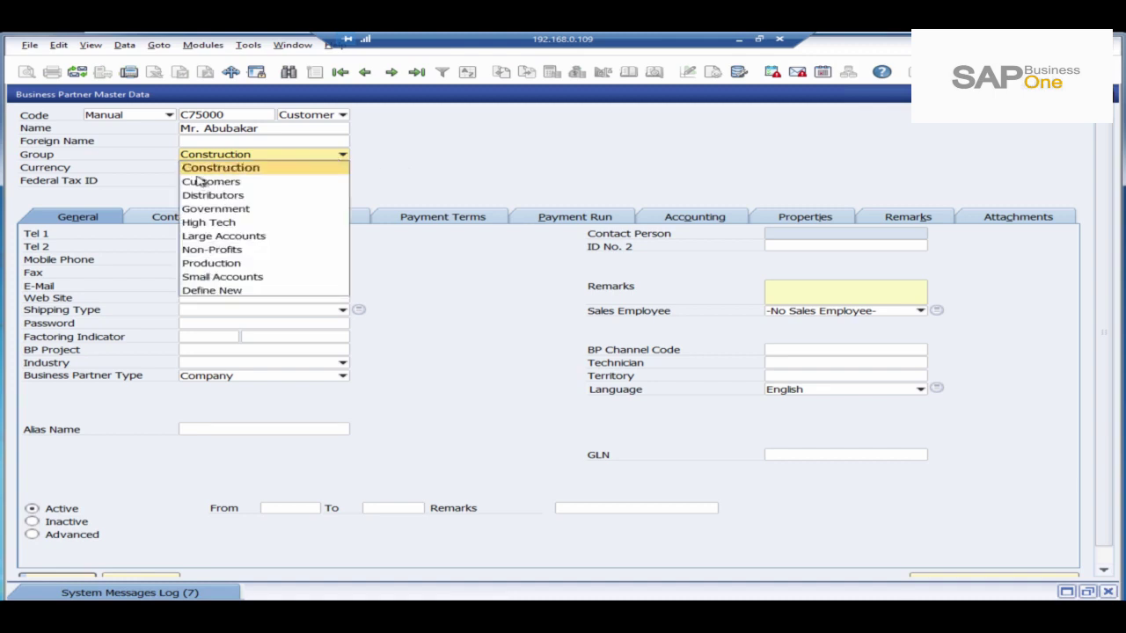
pyautogui.press('Down')
pyautogui.press('Down')
pyautogui.press('End')
pyautogui.press('Escape')
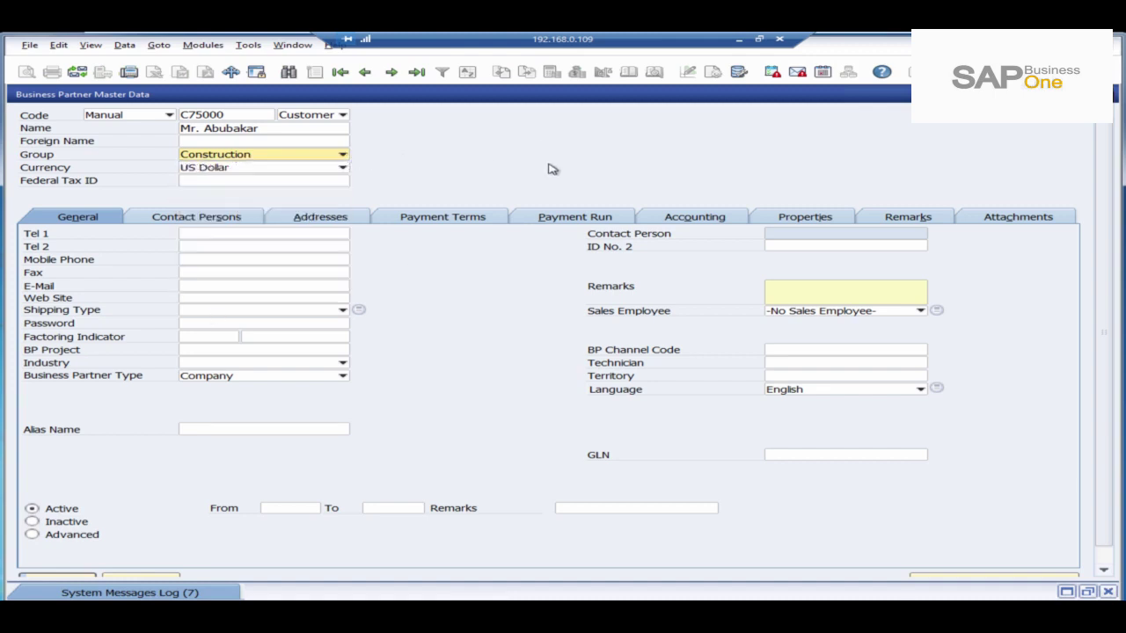
pyautogui.click(341, 156)
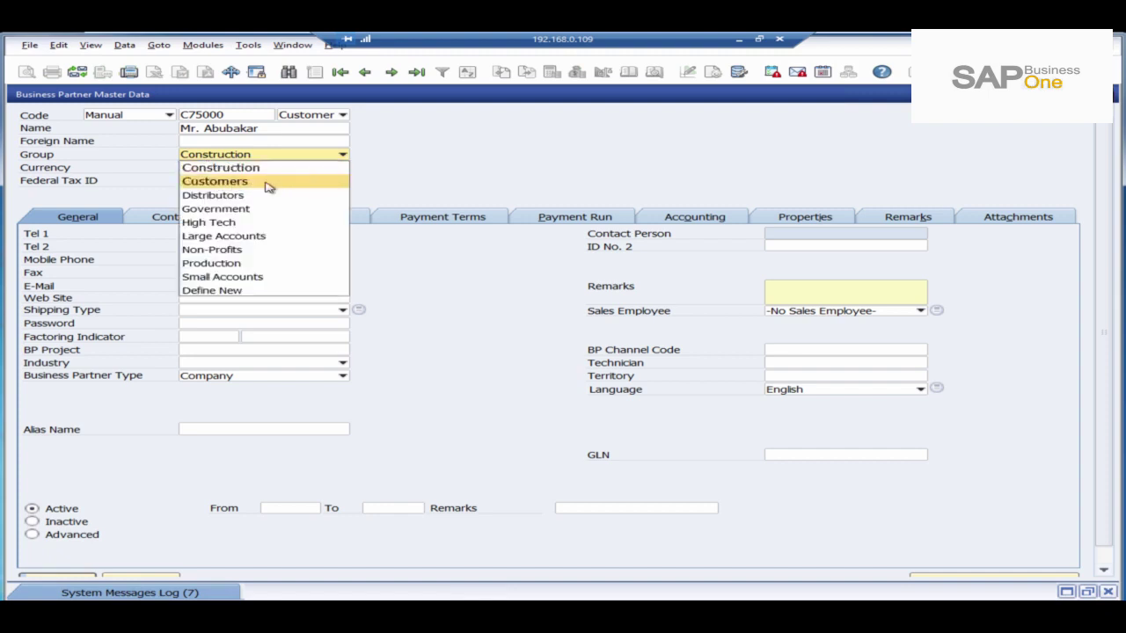
pyautogui.click(310, 156)
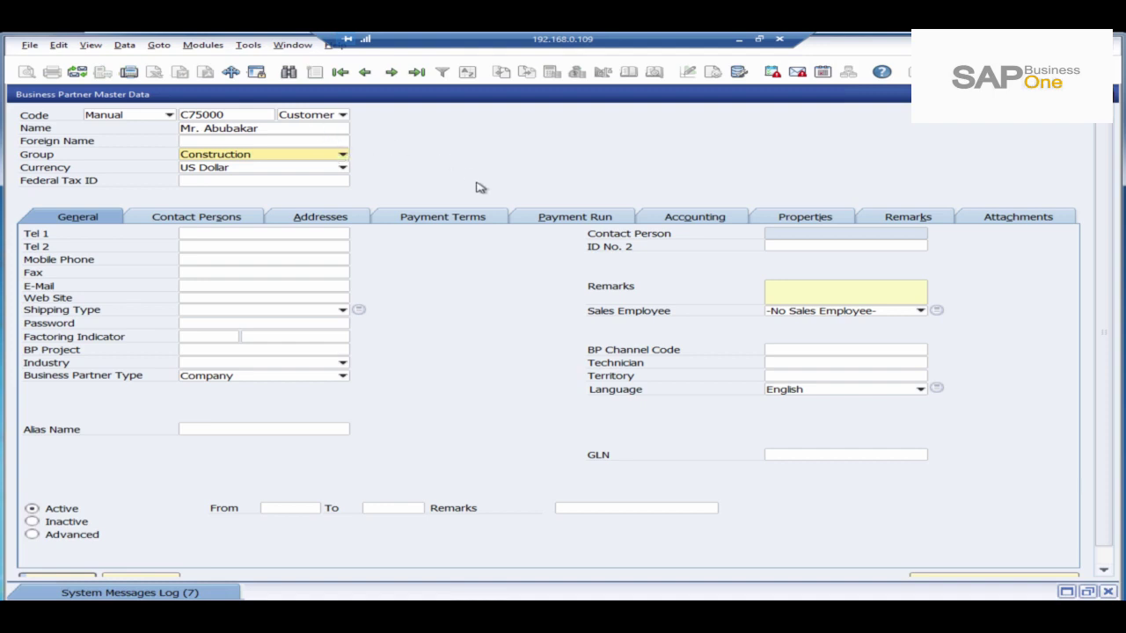
pyautogui.click(342, 156)
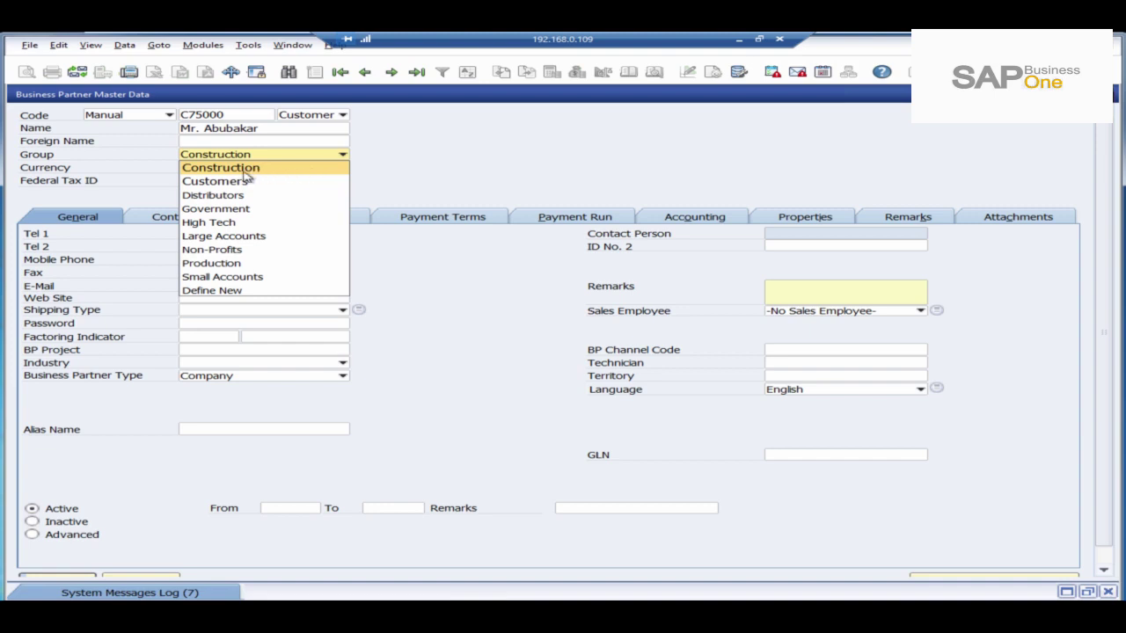
pyautogui.click(495, 178)
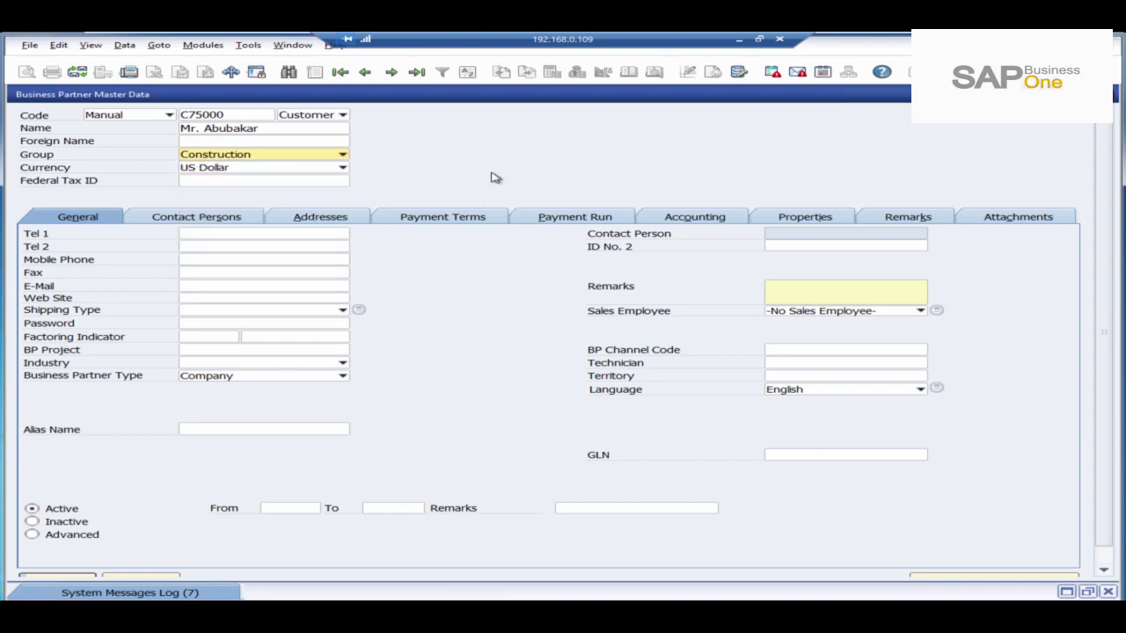
# Assign the new customer to the Customers group and keep US Dollar as the currency
pyautogui.click(282, 157)
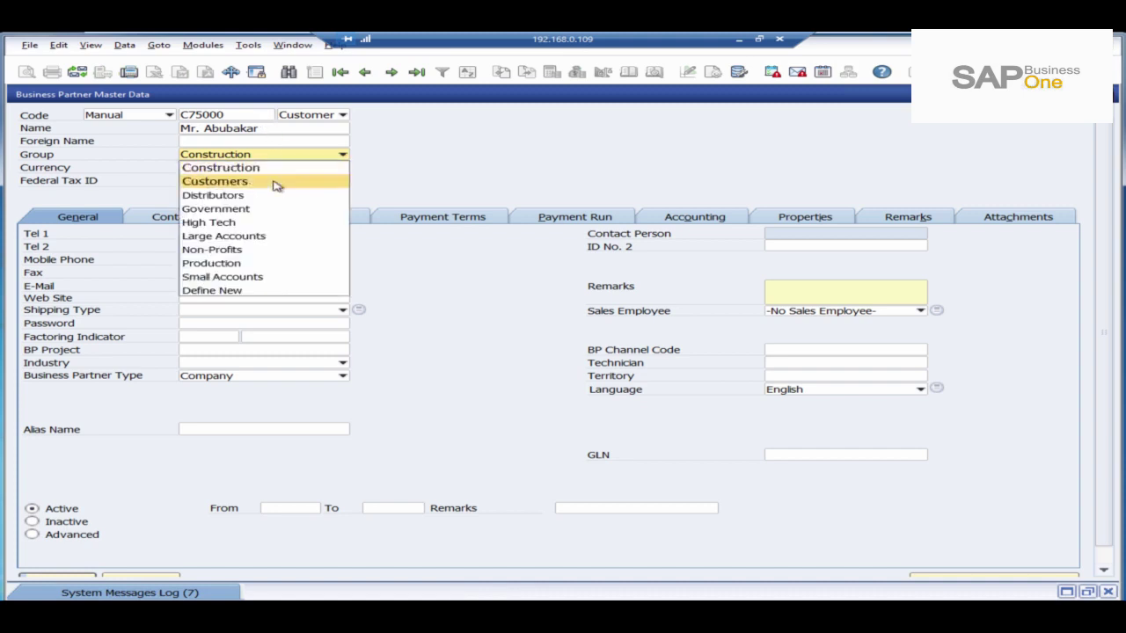
pyautogui.click(278, 182)
pyautogui.click(320, 353)
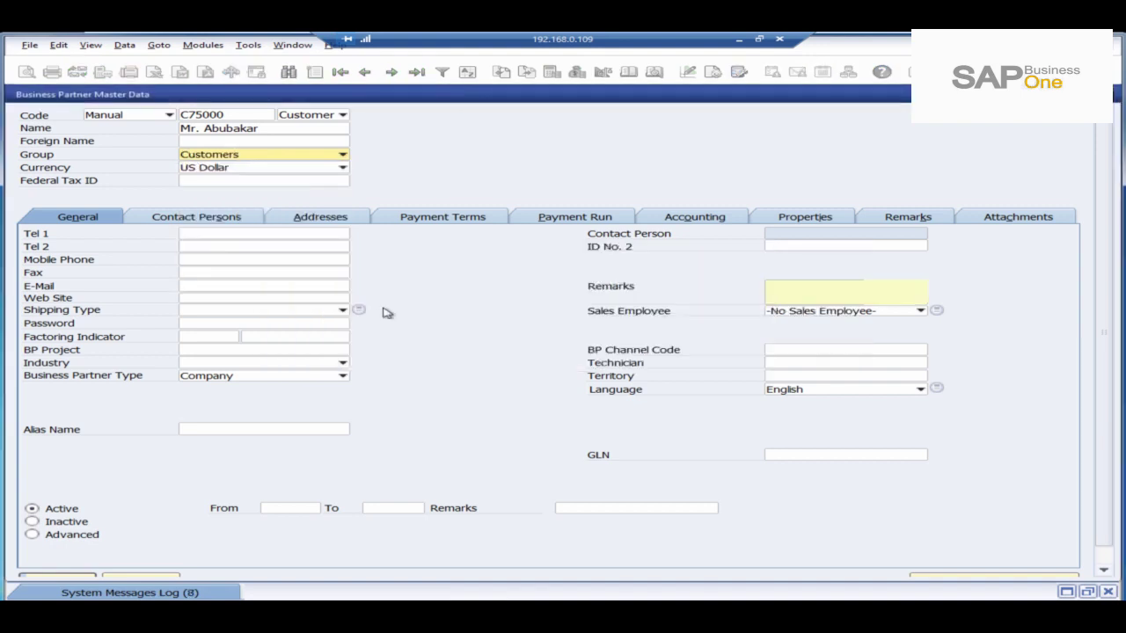
pyautogui.click(314, 169)
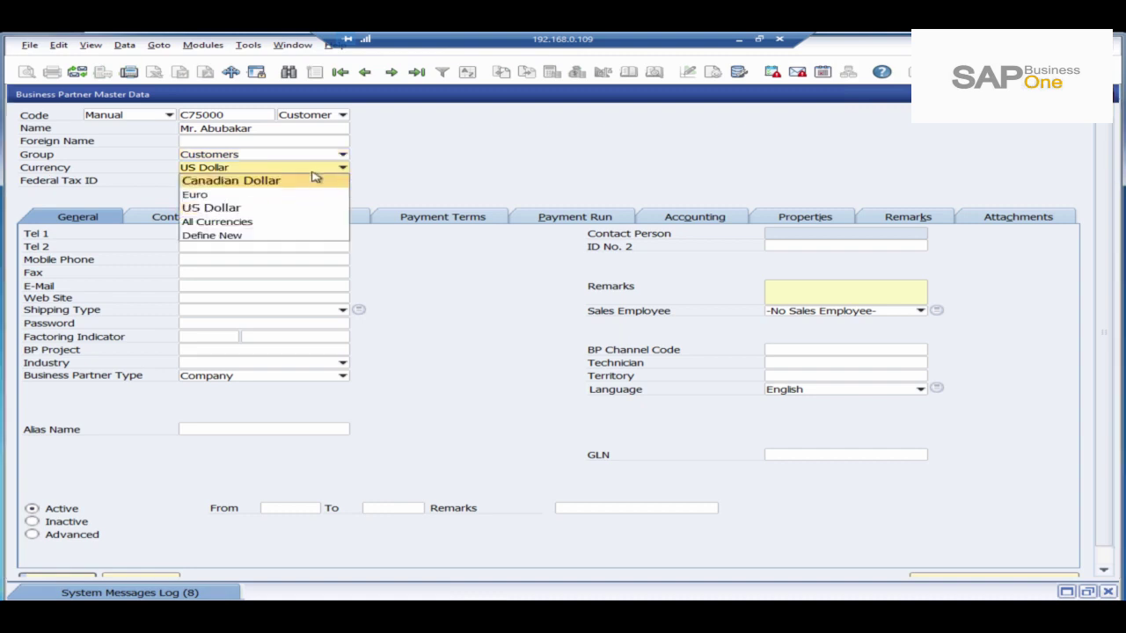
pyautogui.click(397, 173)
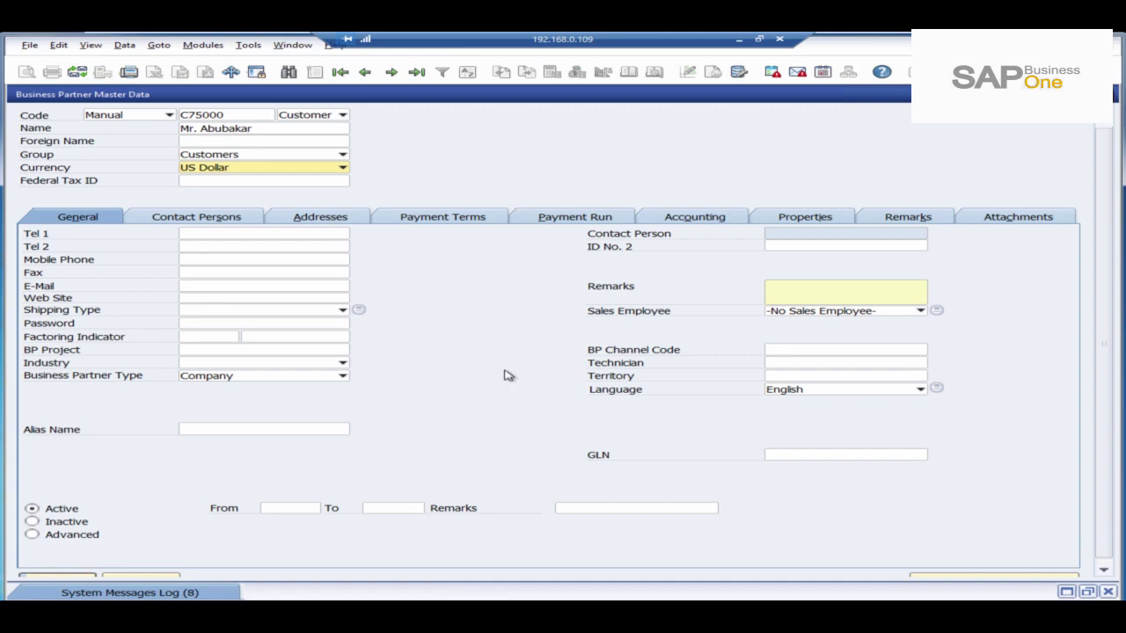
# Switch the customer's status to Inactive and back to Active
pyautogui.scroll(-1, 506, 376)
pyautogui.scroll(1, 456, 293)
pyautogui.click(70, 526)
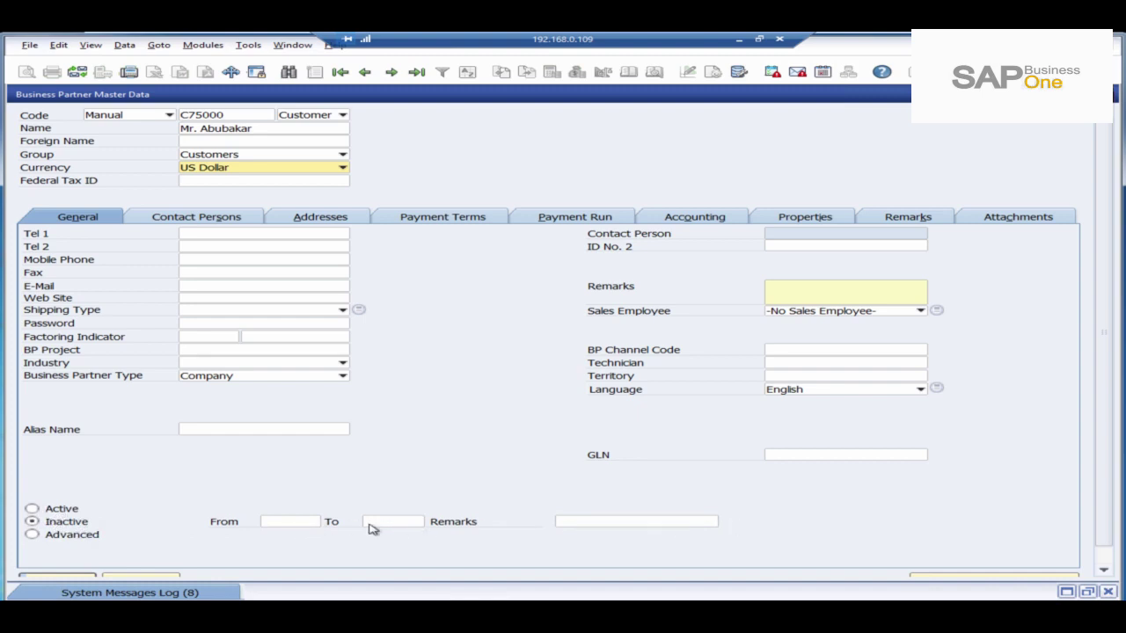
pyautogui.click(58, 510)
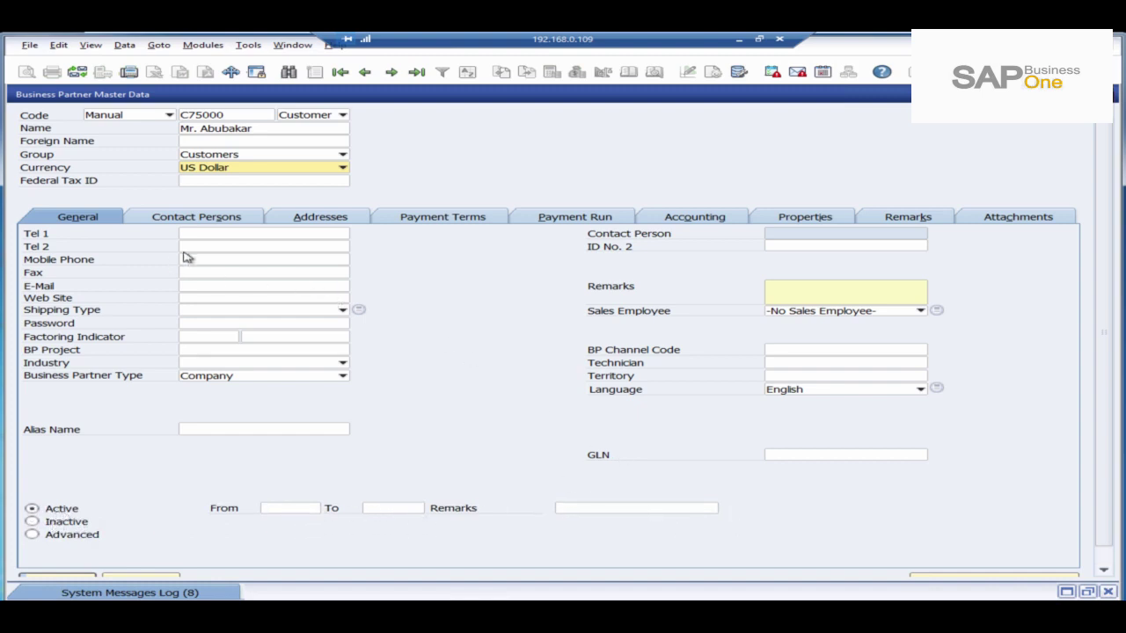
# Review the contact person fields and compare the bill-to and ship-to address fields of the new customer
pyautogui.click(242, 220)
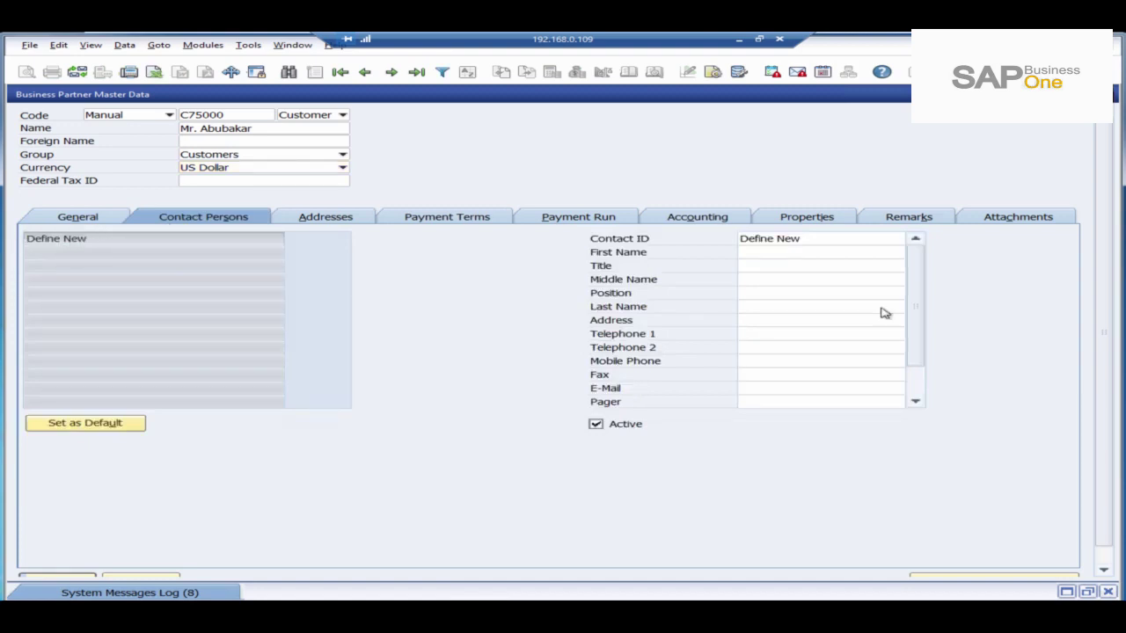
pyautogui.click(353, 220)
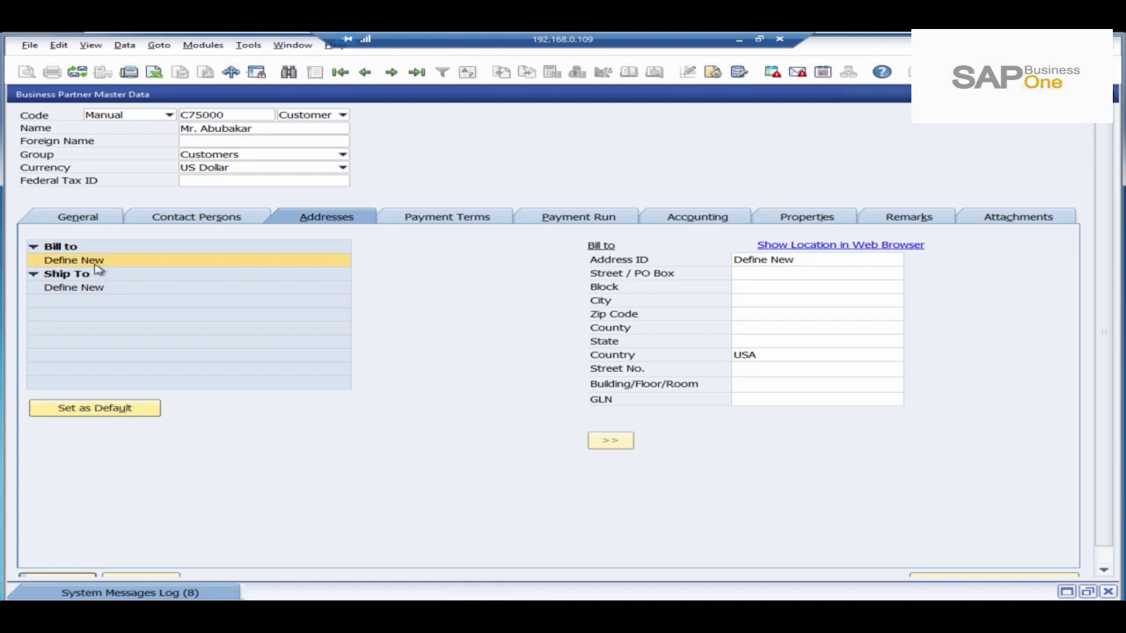
pyautogui.click(74, 290)
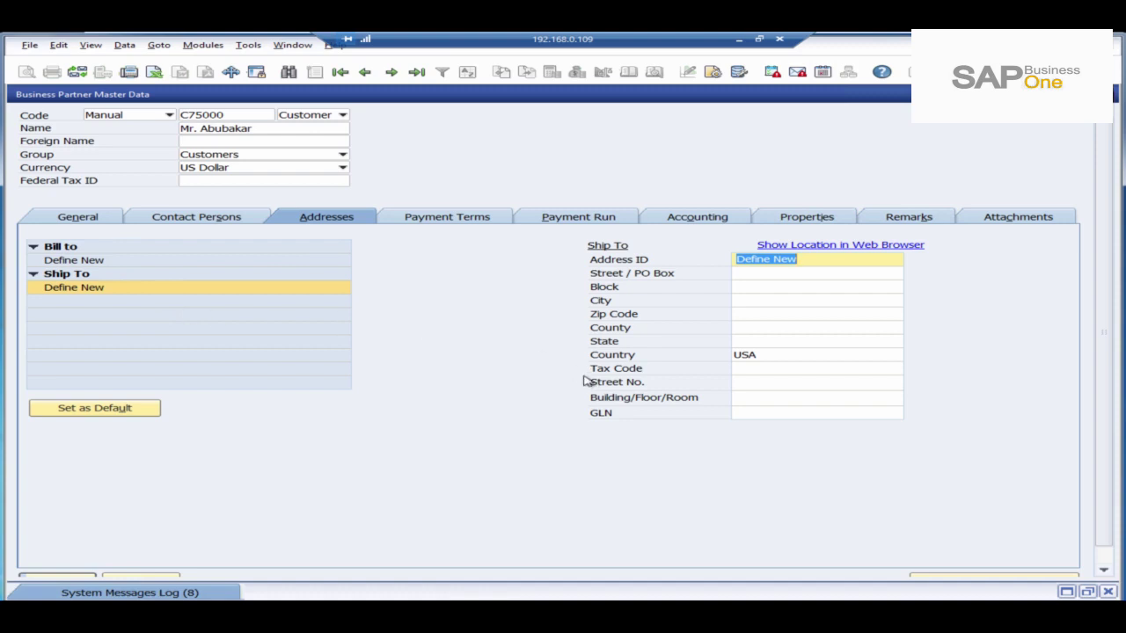
pyautogui.click(76, 261)
pyautogui.click(97, 291)
pyautogui.click(97, 262)
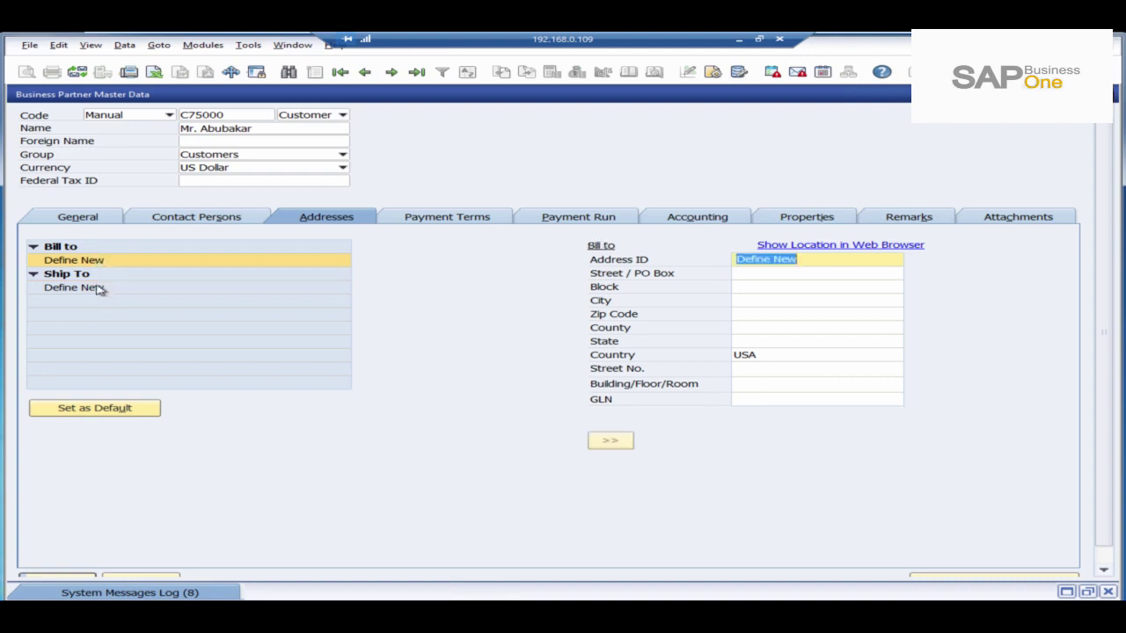
pyautogui.click(99, 290)
# Review the customer's payment terms, payment run, accounting and property settings
pyautogui.click(475, 222)
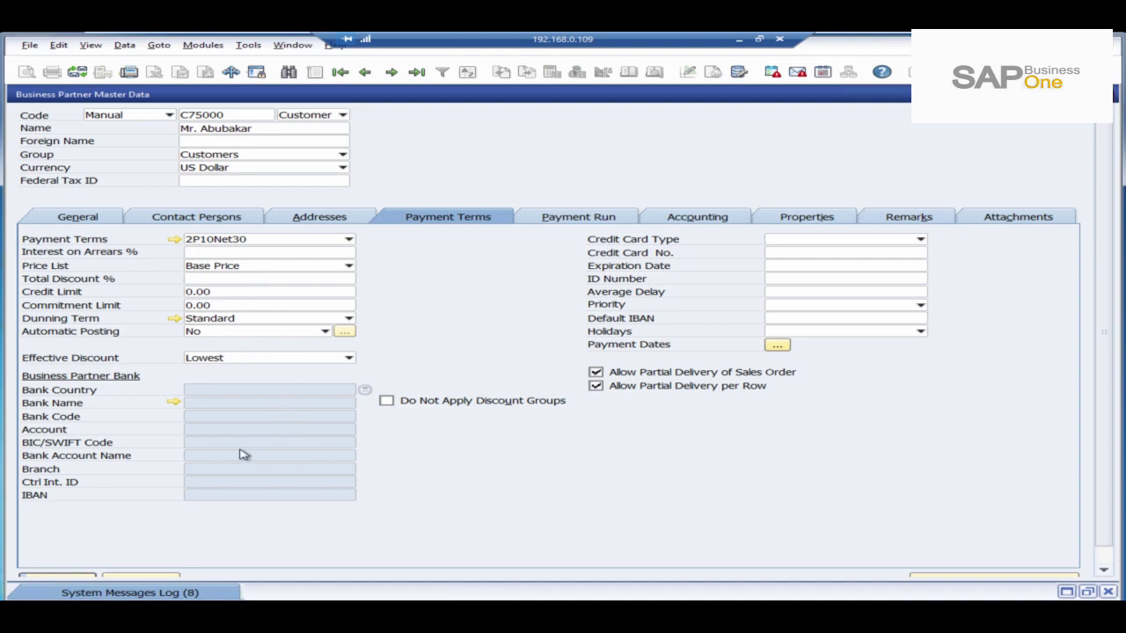
pyautogui.click(628, 220)
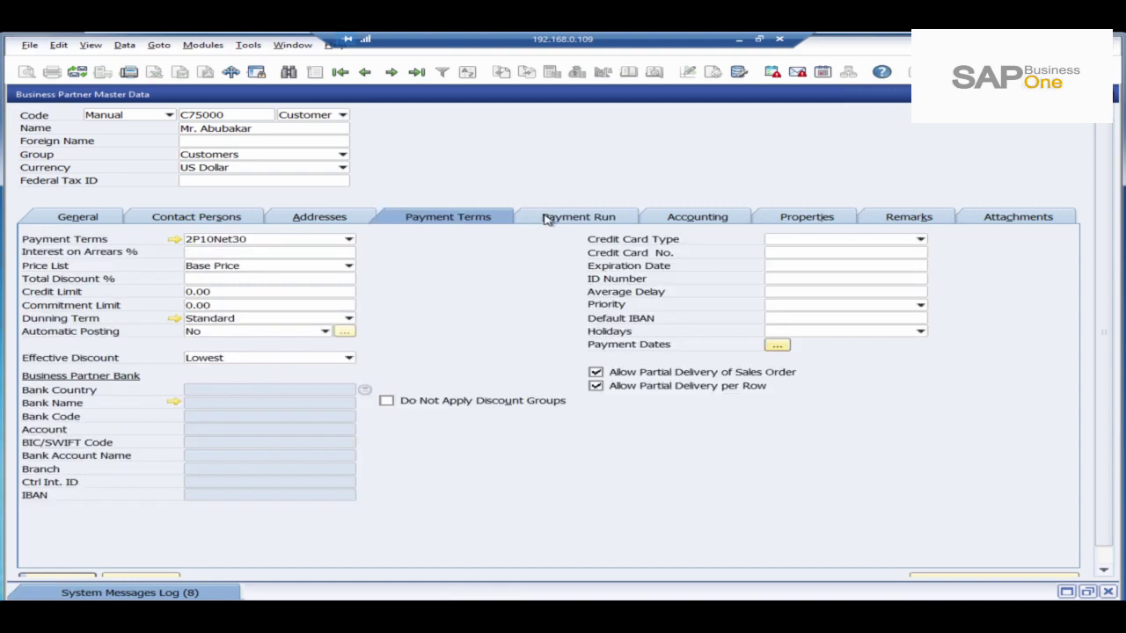
pyautogui.click(550, 220)
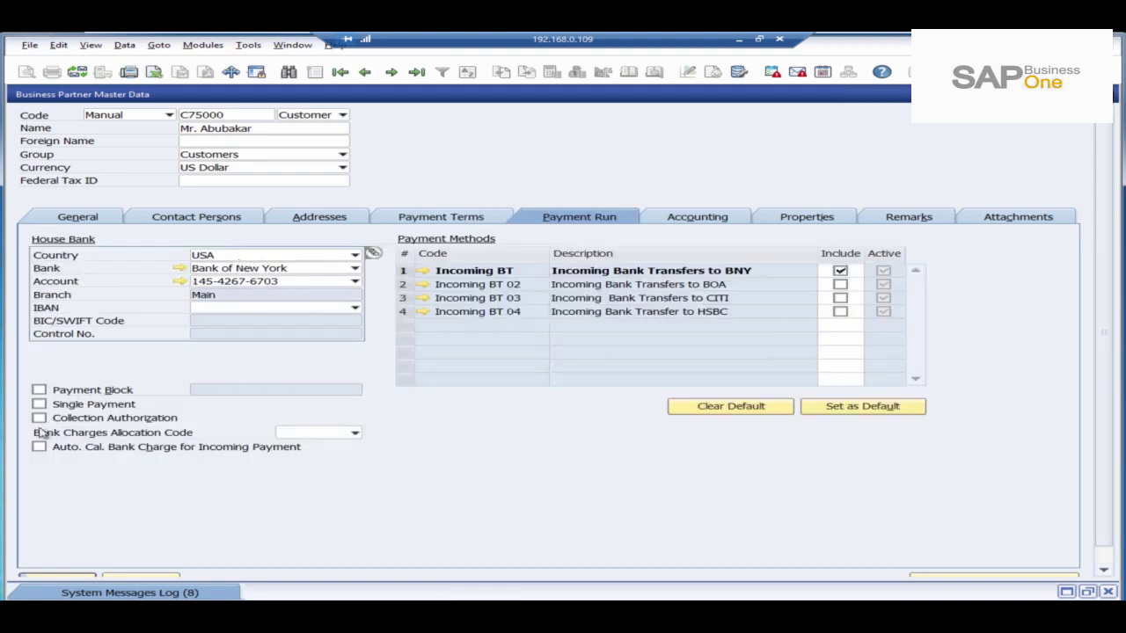
pyautogui.click(728, 223)
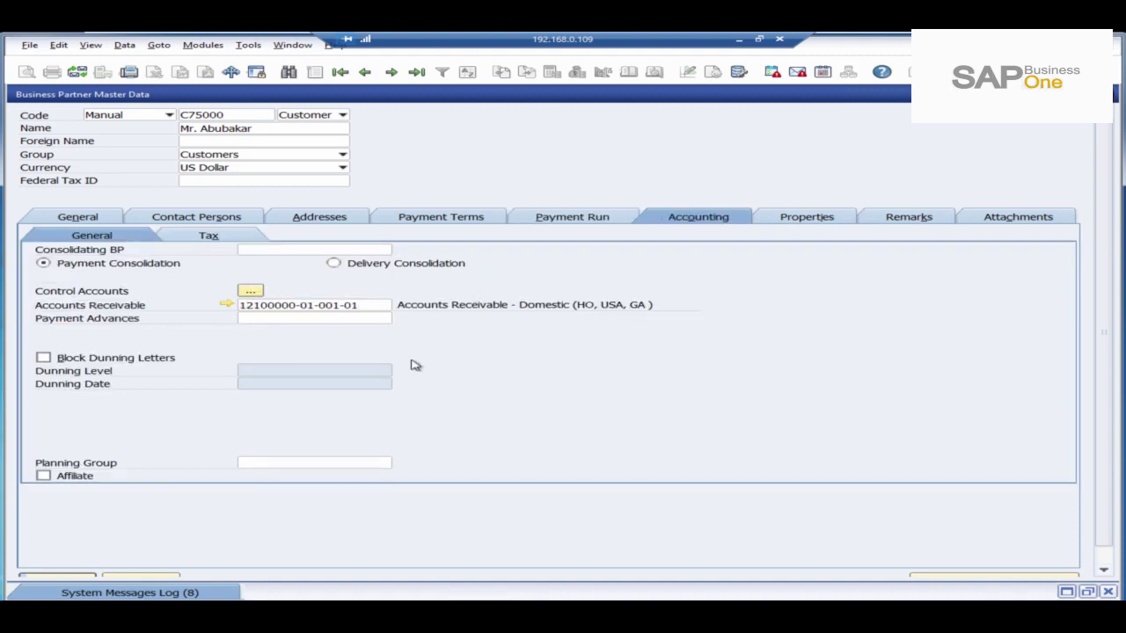
pyautogui.click(830, 220)
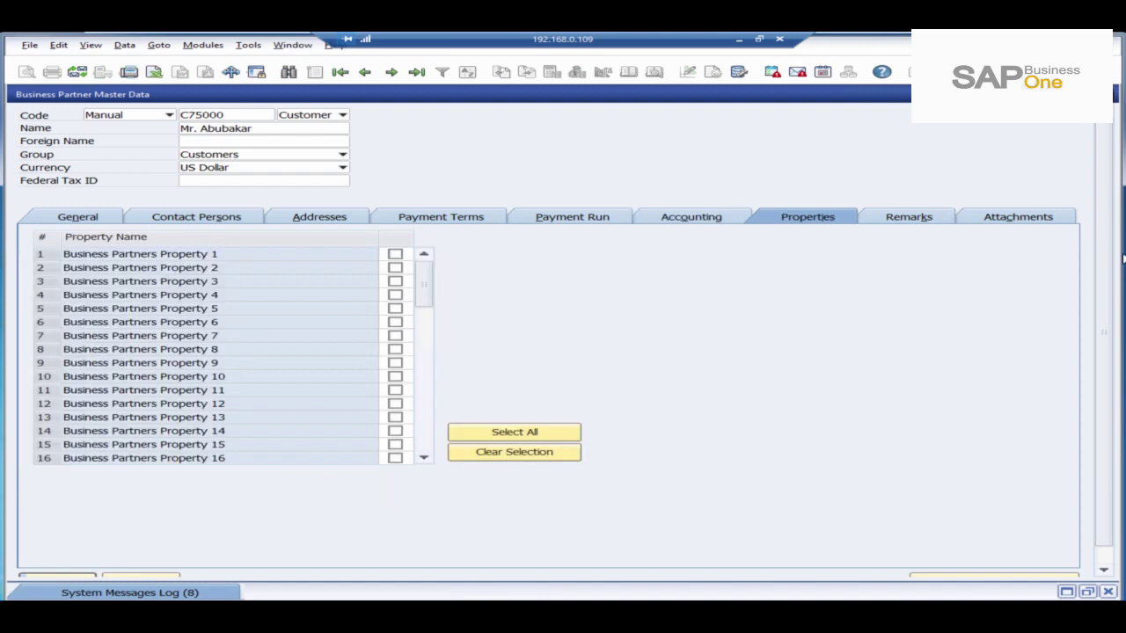
# Return to the customer's general data and add the new customer record
pyautogui.click(93, 221)
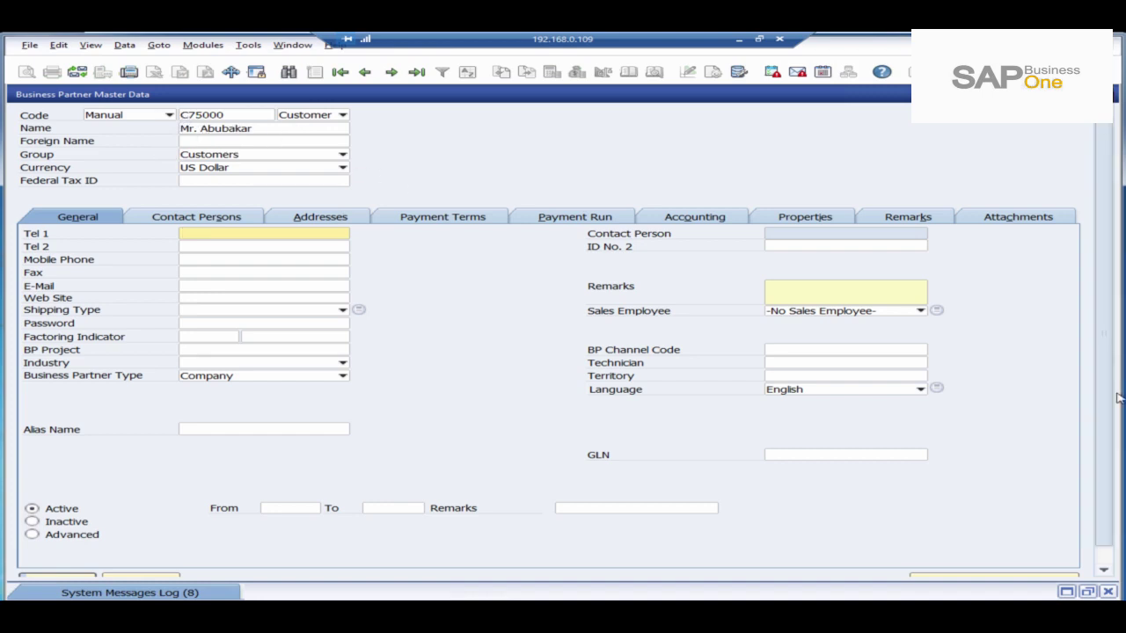
pyautogui.scroll(-1, 1111, 328)
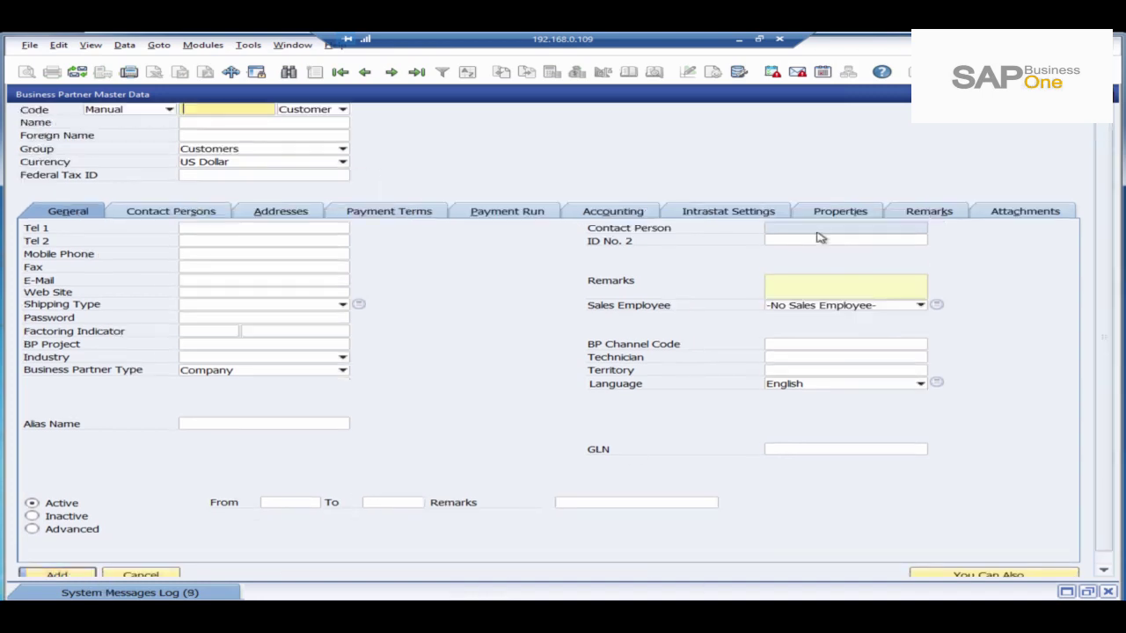